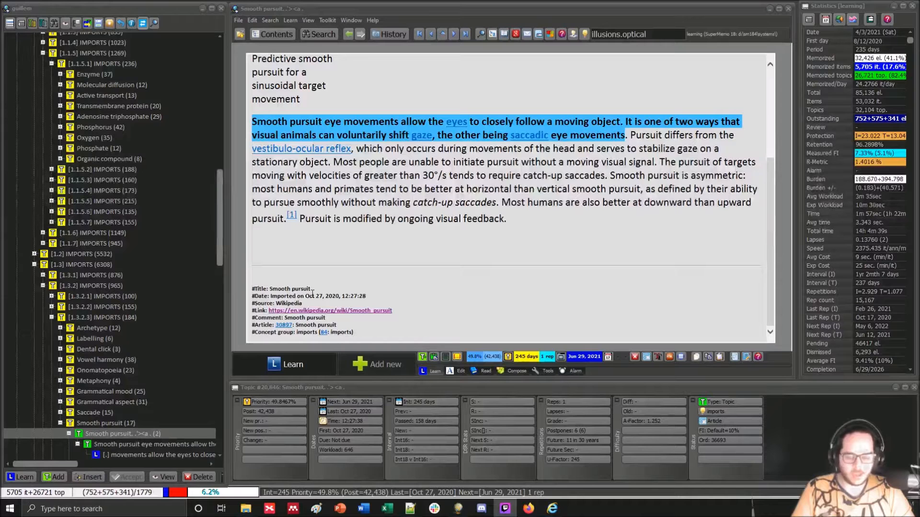
Step: Read through the imported Smooth pursuit article and its source page on Wikipedia to judge which topic it belongs to
scroll(509, 189, "up", 3)
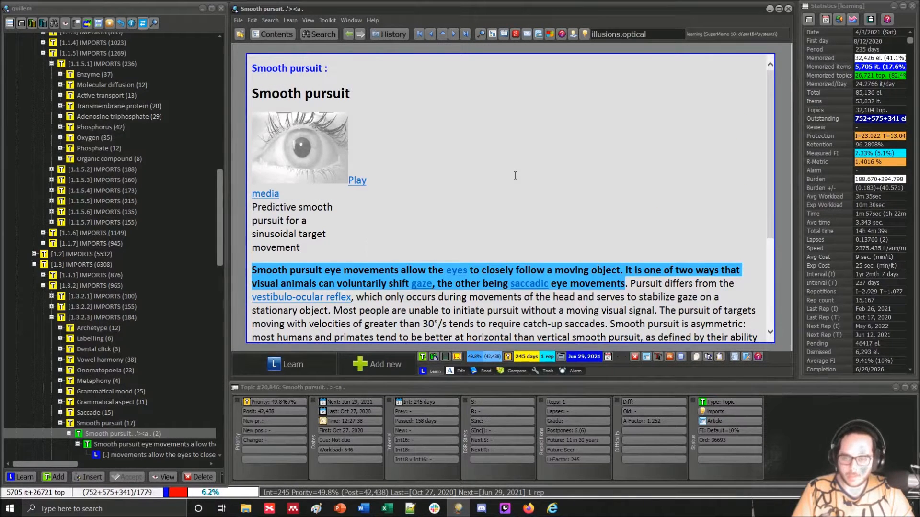
scroll(515, 175, "down", 3)
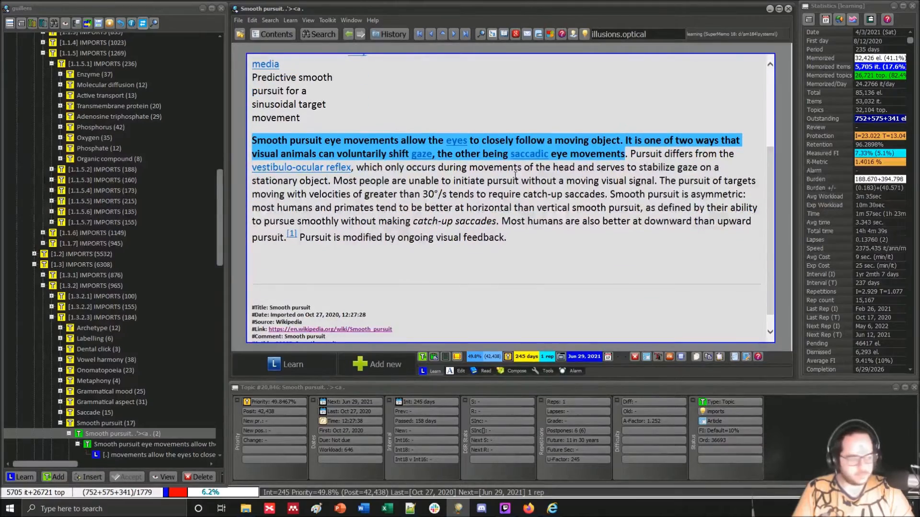
left_click_drag(876, 516, 466, 48)
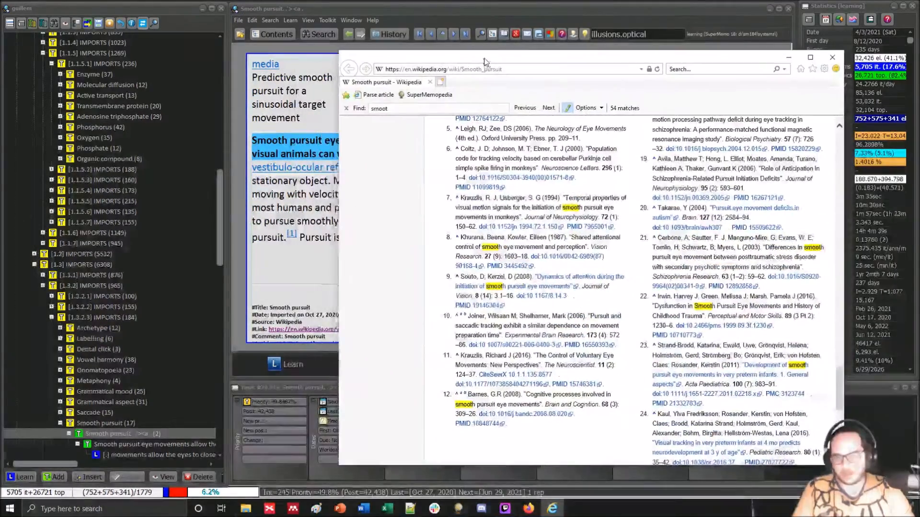
scroll(393, 207, "up", 6)
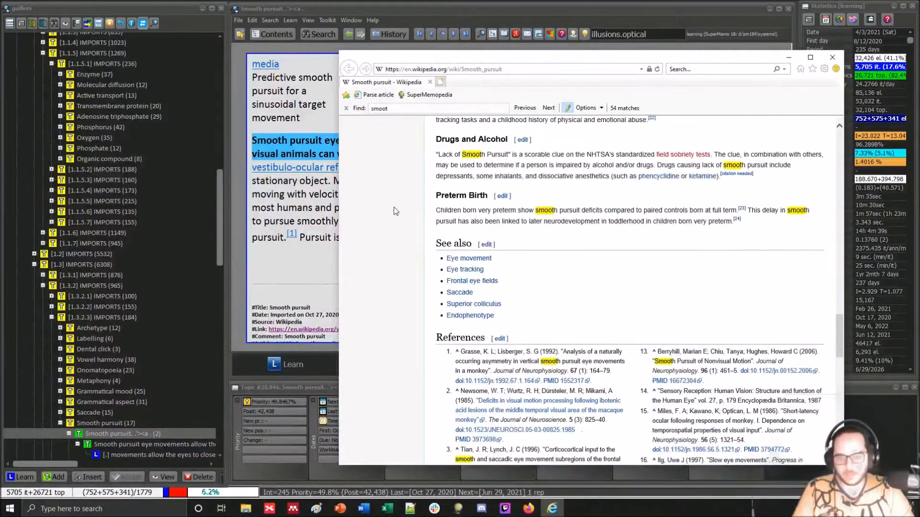
scroll(494, 258, "down", 12)
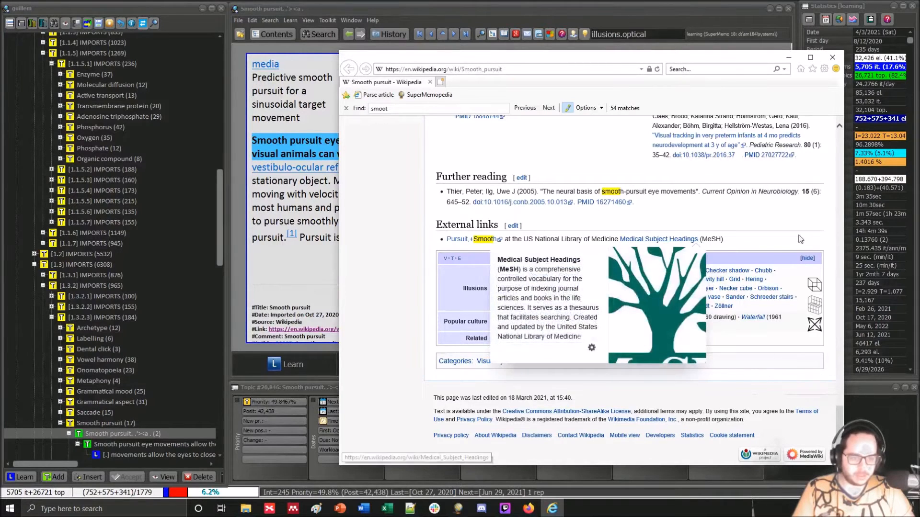
key("Home")
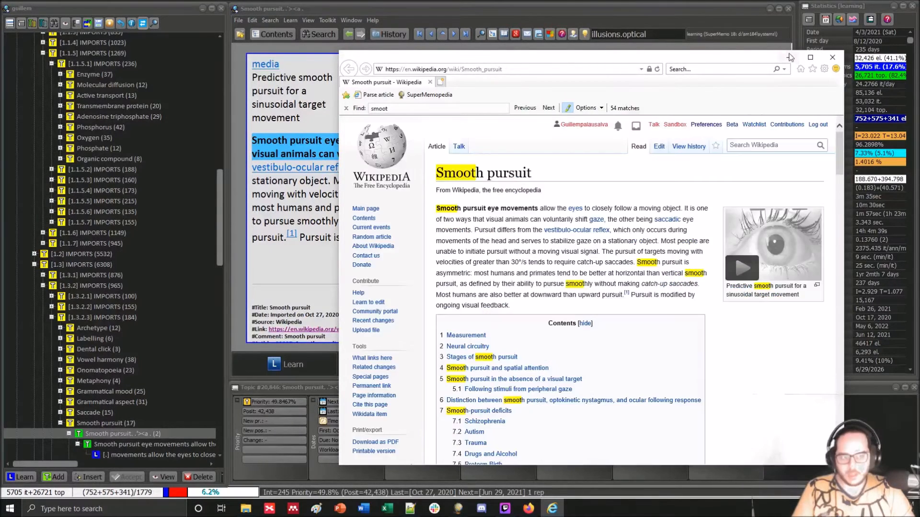
left_click(789, 57)
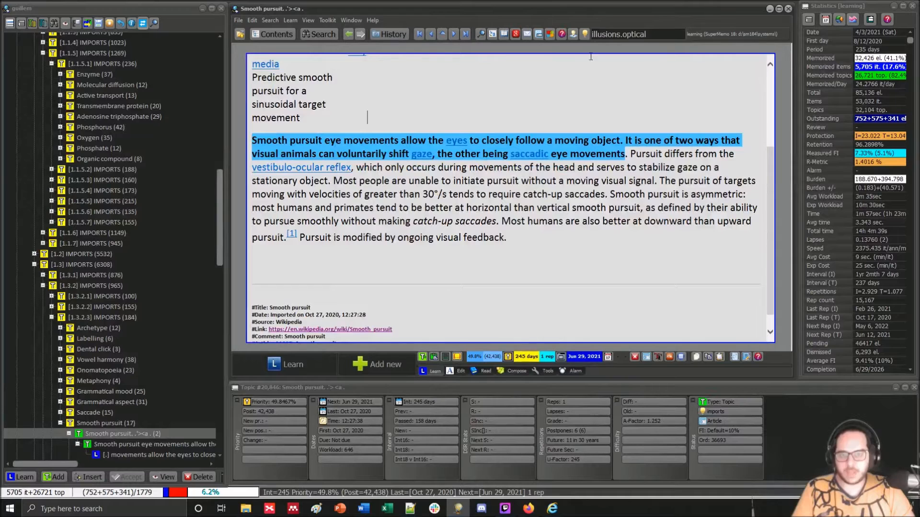
Step: Add a new concept group named system.visual to the concept registry
left_click(257, 21)
mouse_move(272, 21)
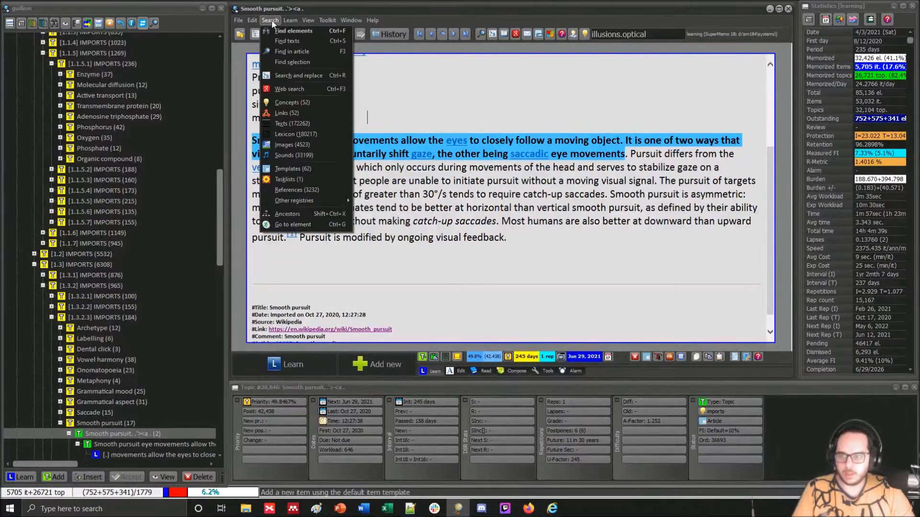
left_click(288, 102)
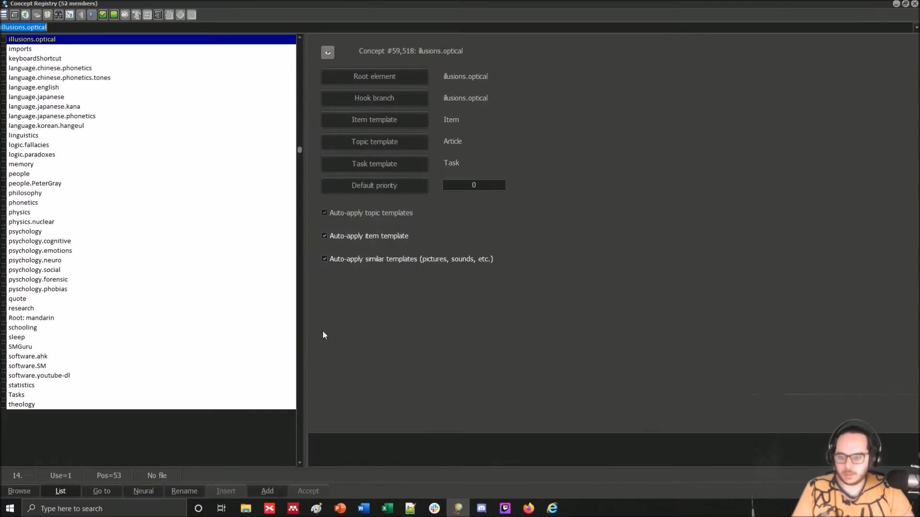
left_click(268, 491)
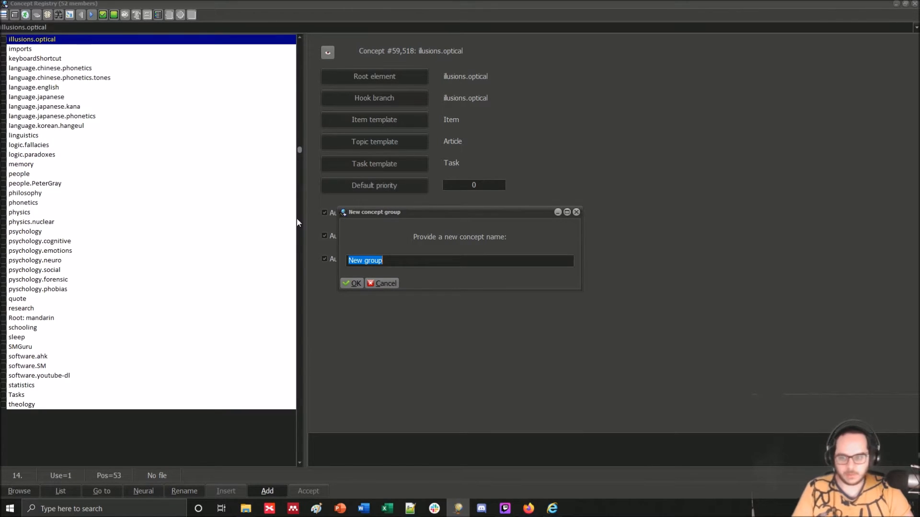
type("s")
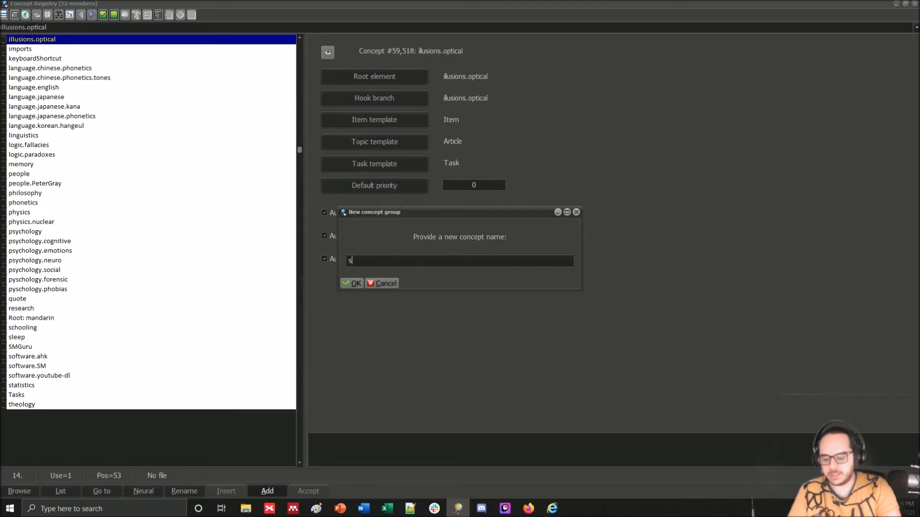
type("ystem.visual")
key("Return")
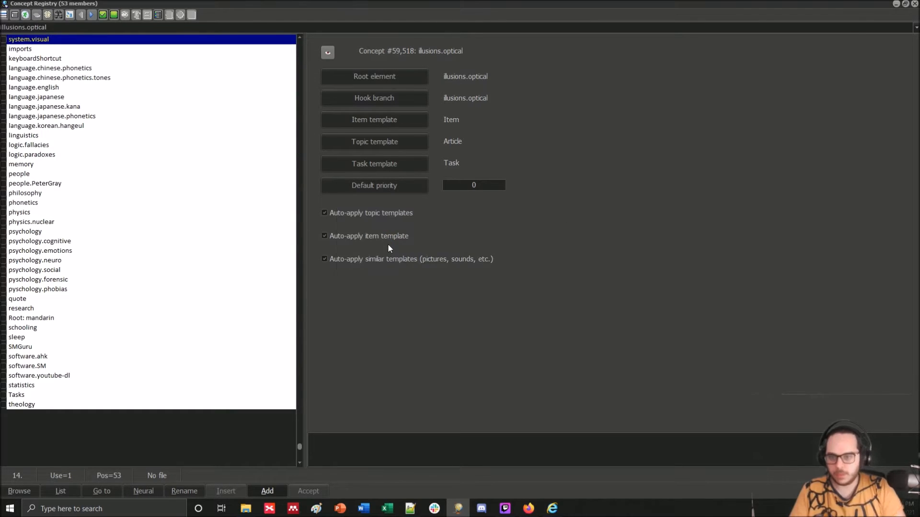
Step: Enable auto-applying of topic, item and similar templates for the system.visual concept, and close the concept registry
left_click(366, 214)
left_click(369, 236)
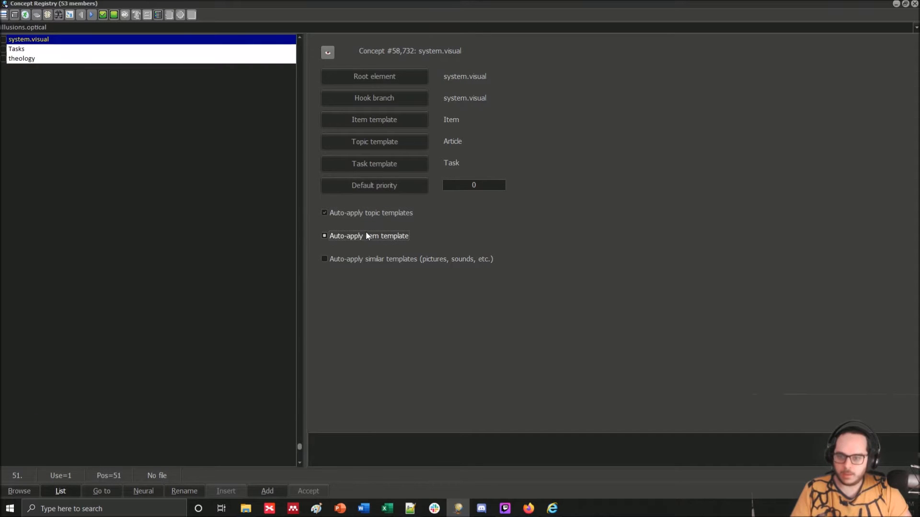
left_click(372, 259)
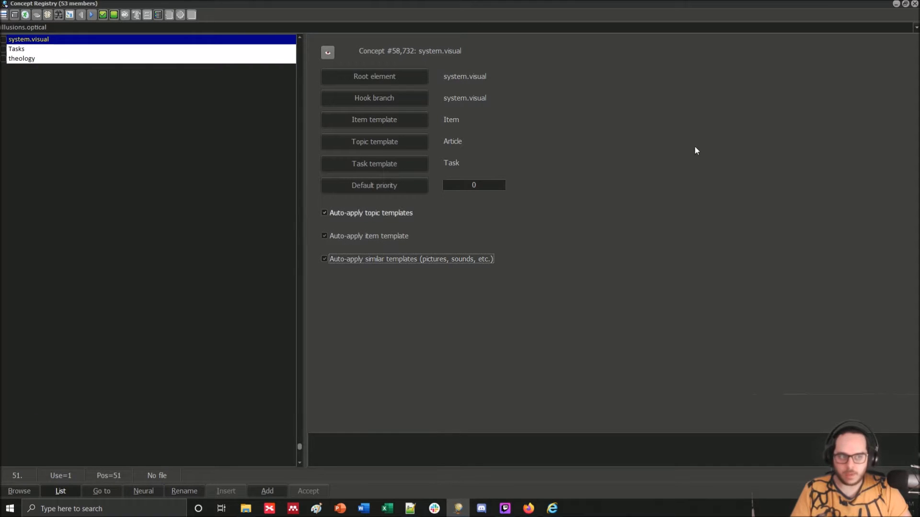
left_click(914, 4)
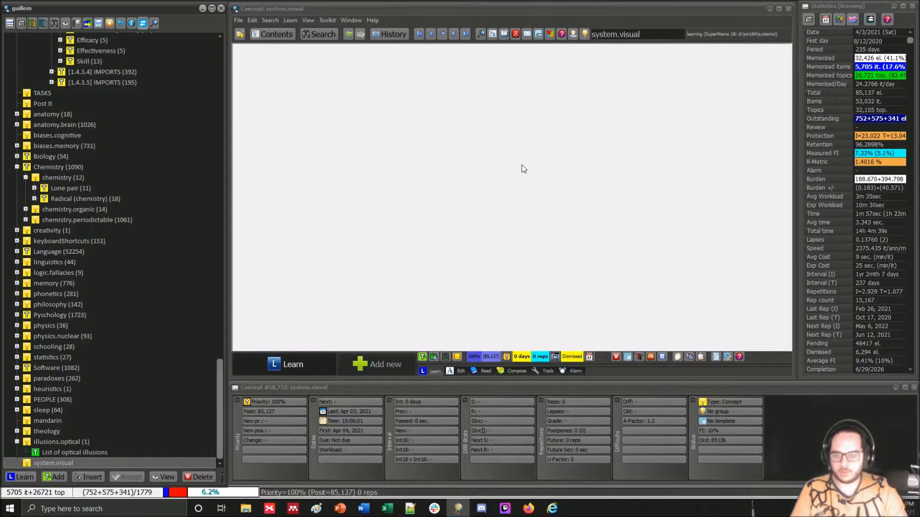
left_click(294, 368)
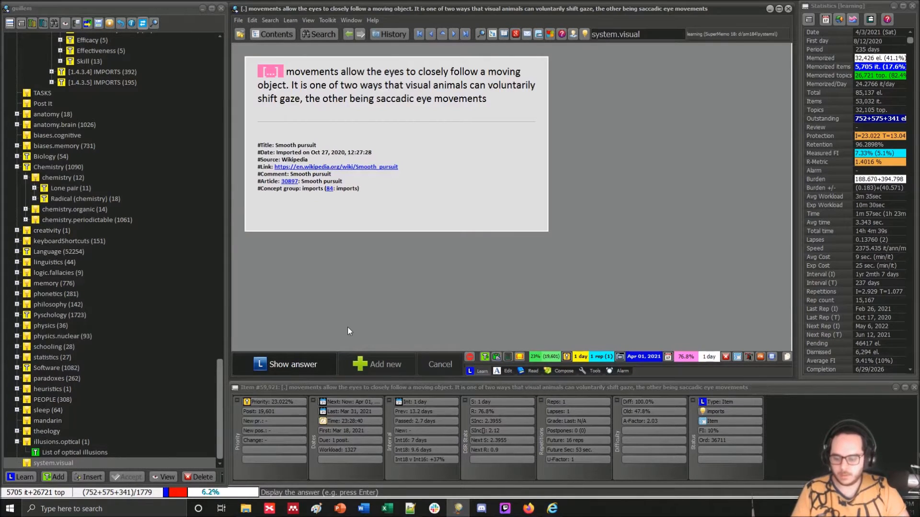
key("alt+c")
scroll(132, 251, "up", 3)
scroll(130, 248, "up", 1)
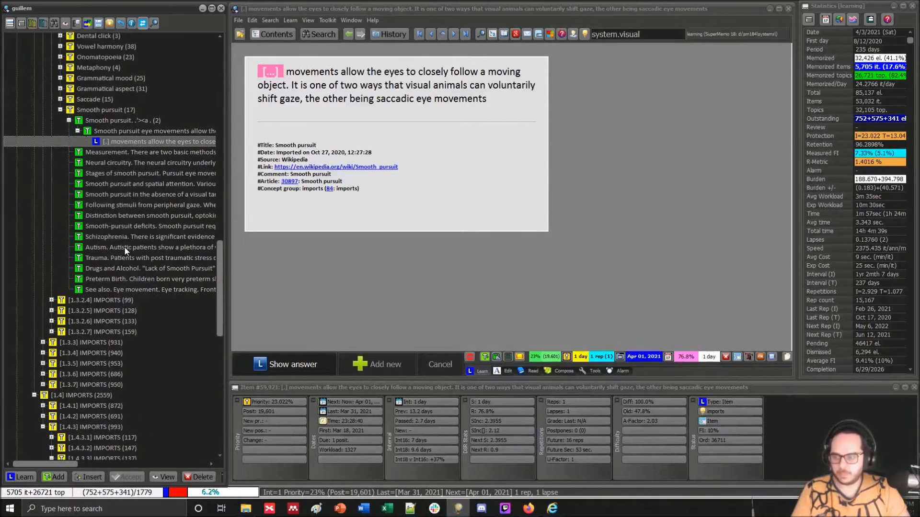
left_click(115, 110)
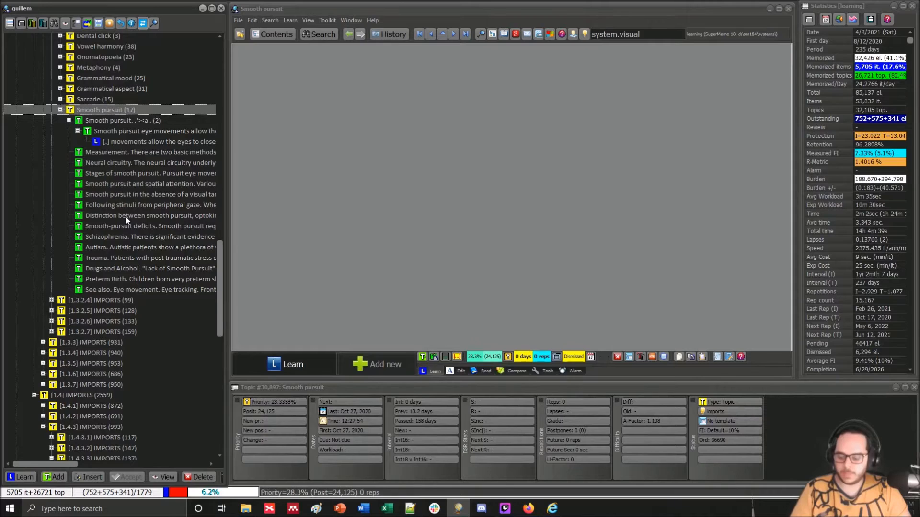
key("ctrl+space")
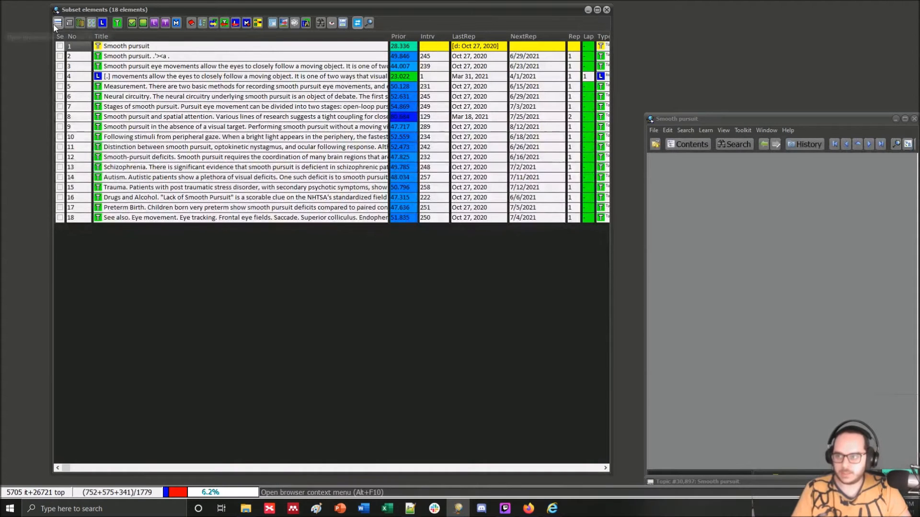
left_click(54, 25)
left_click(73, 154)
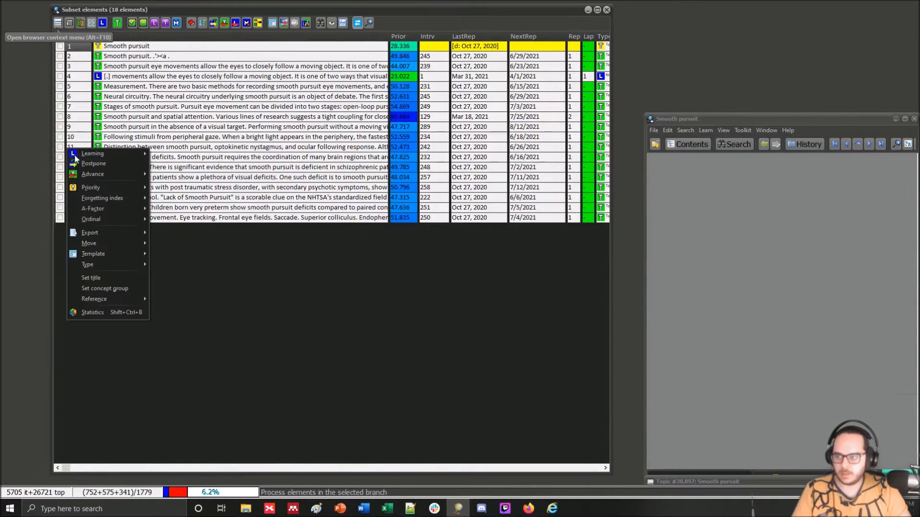
left_click(111, 287)
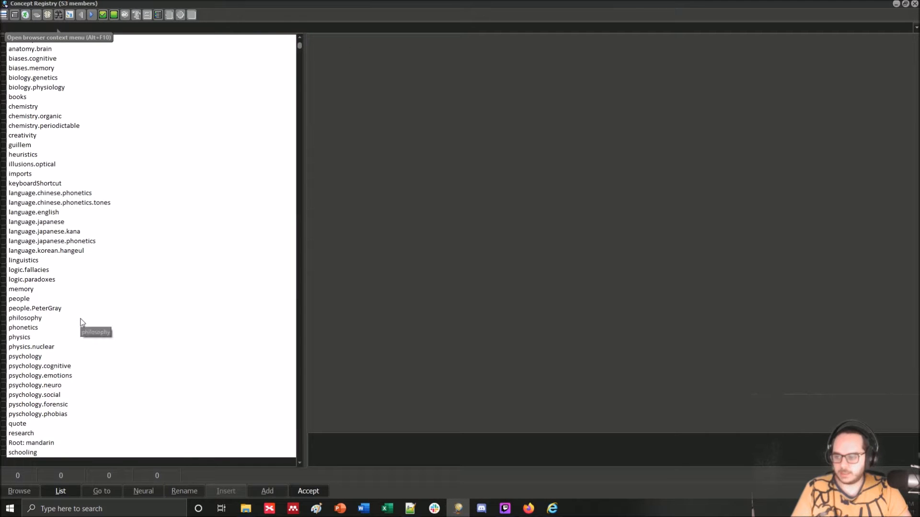
key("Escape")
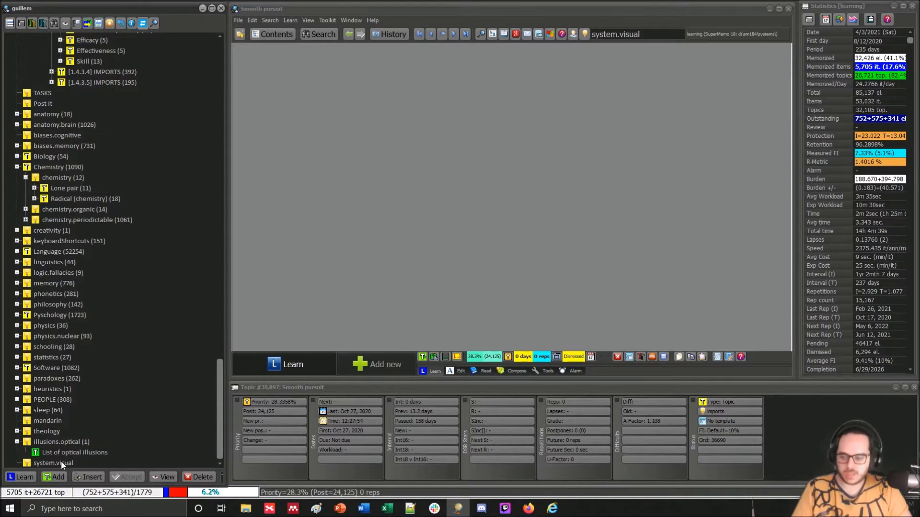
left_click(59, 462)
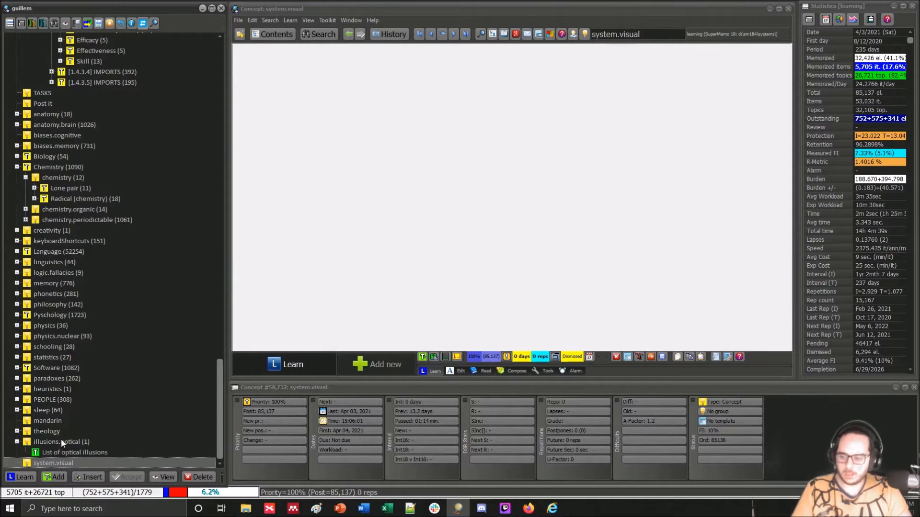
left_click(61, 441)
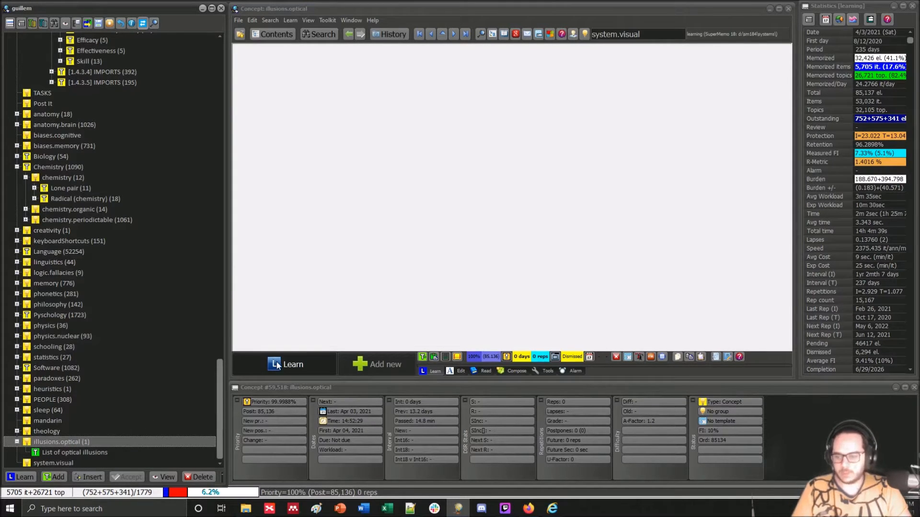
Step: Locate the Smooth pursuit branch through its outstanding item and open all elements of the branch in the browser
left_click(276, 364)
key("alt+c")
scroll(134, 284, "up", 5)
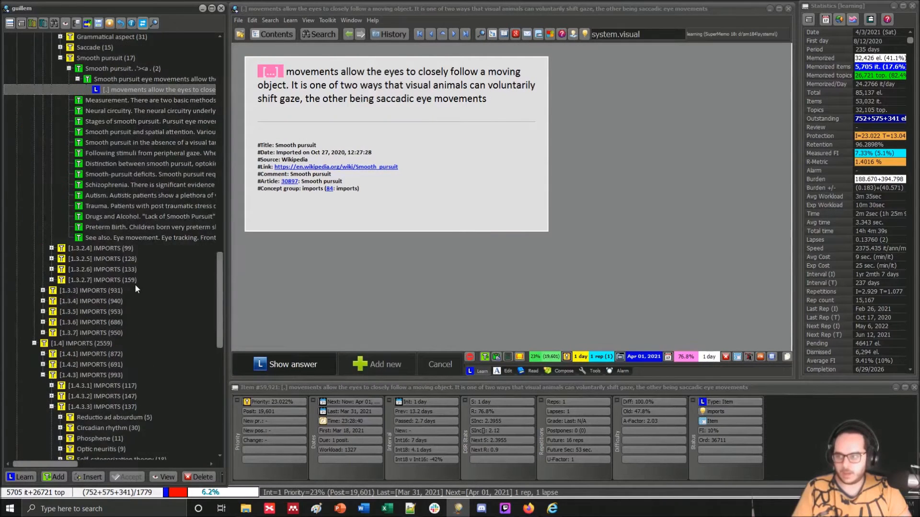
left_click(112, 163)
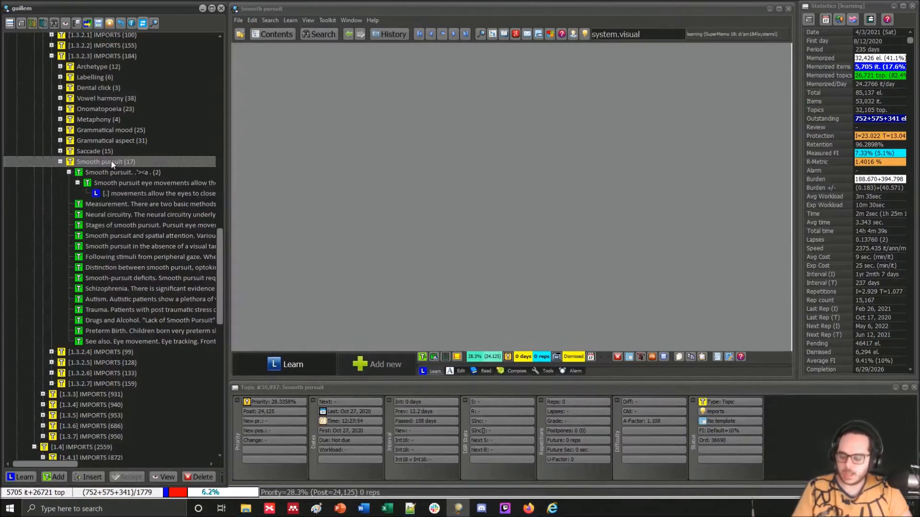
key("ctrl+space")
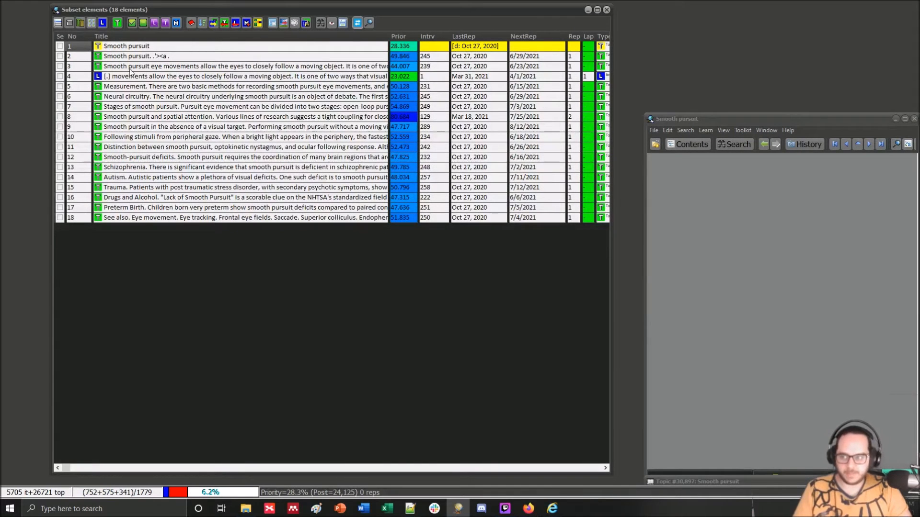
Step: Set the concept group of all Smooth pursuit elements to system.visual, and open the branch's cloze item to check its concept group
left_click(57, 23)
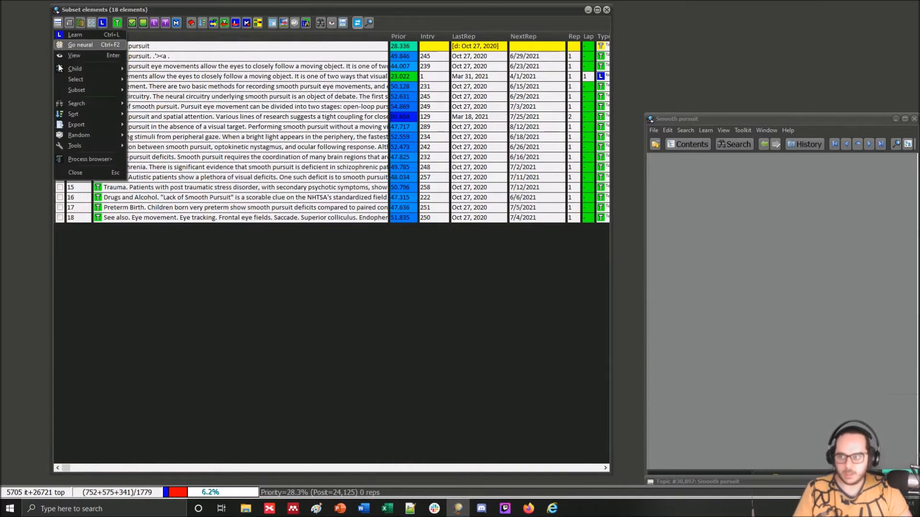
left_click(73, 154)
left_click(117, 286)
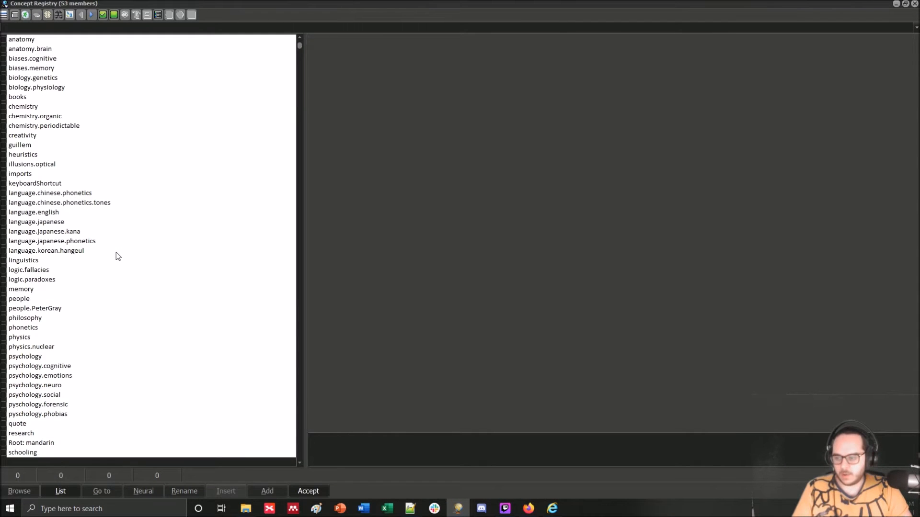
scroll(55, 340, "down", 5)
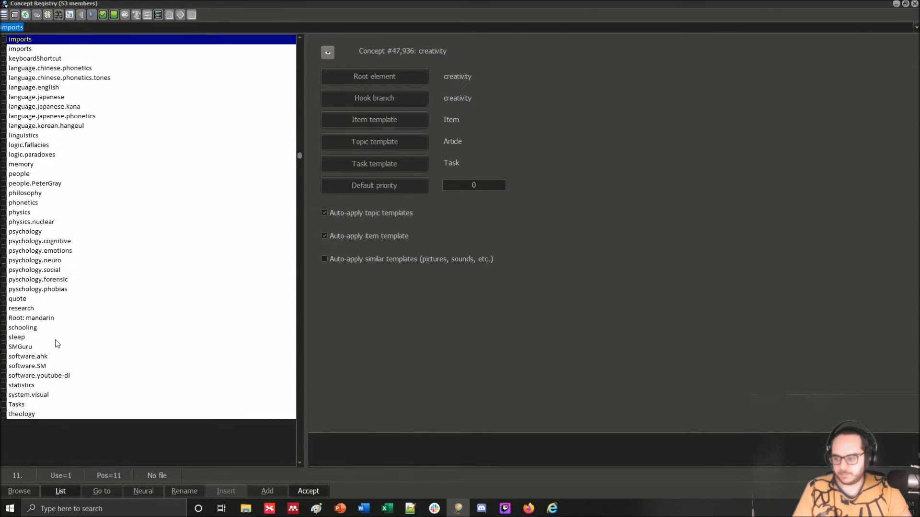
left_click(21, 377)
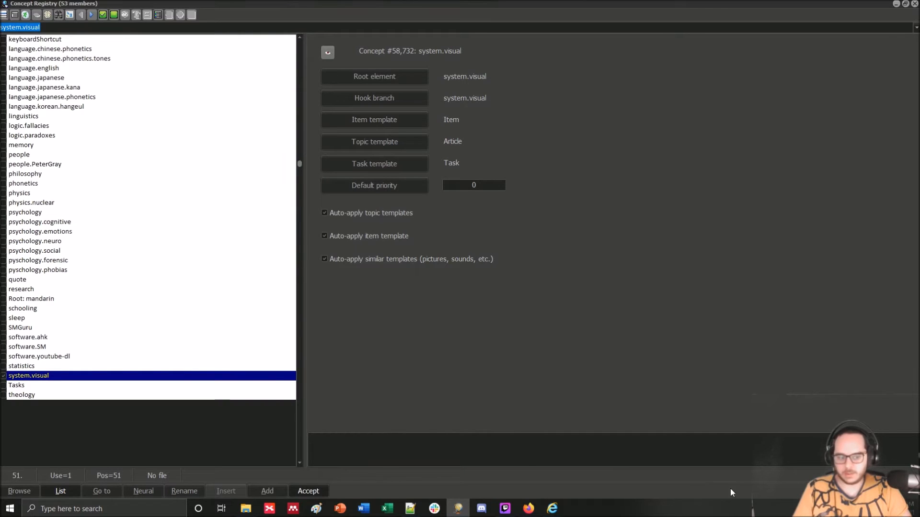
left_click(328, 491)
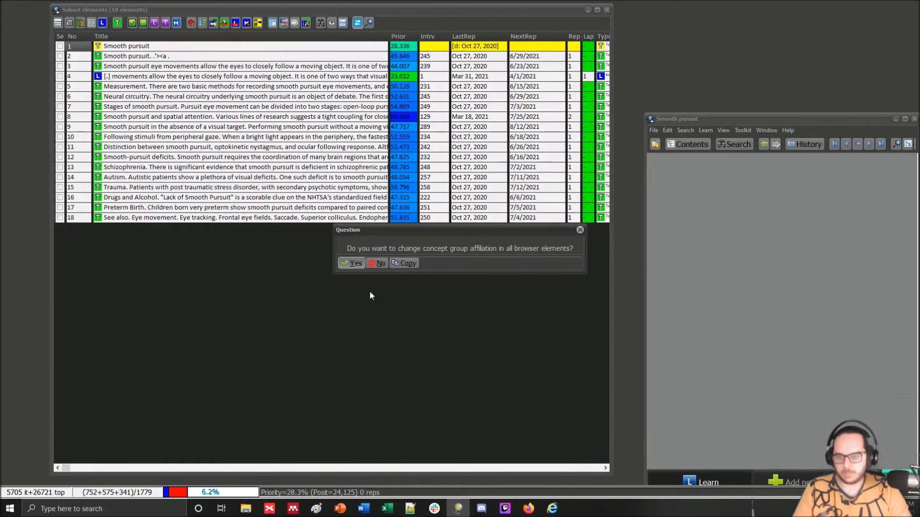
left_click(355, 265)
left_click(382, 263)
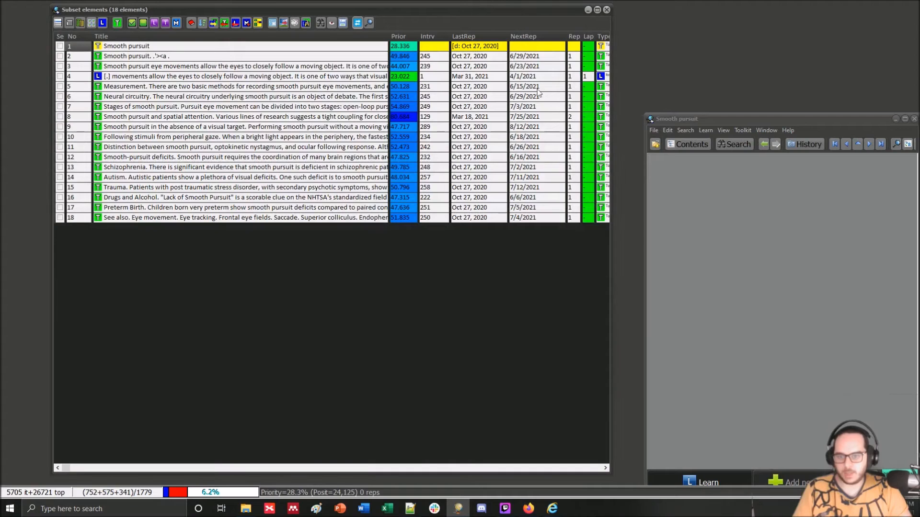
left_click(605, 11)
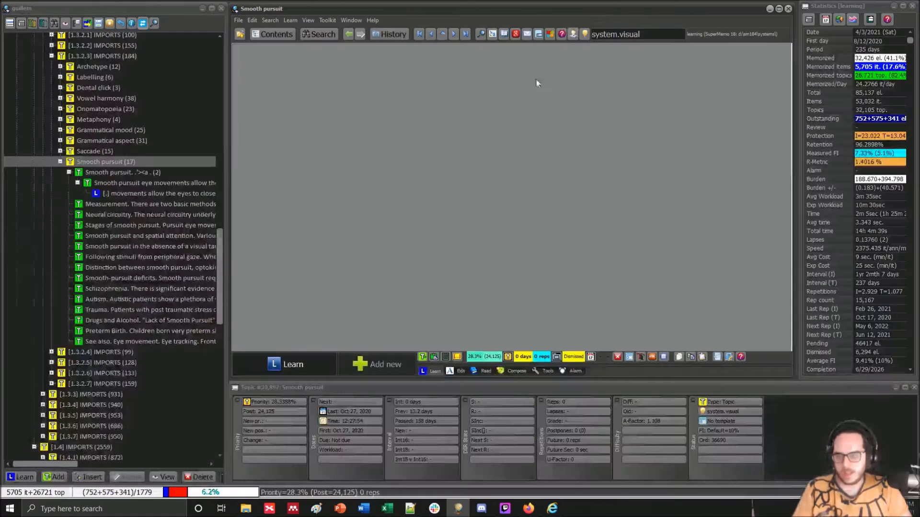
left_click(158, 194)
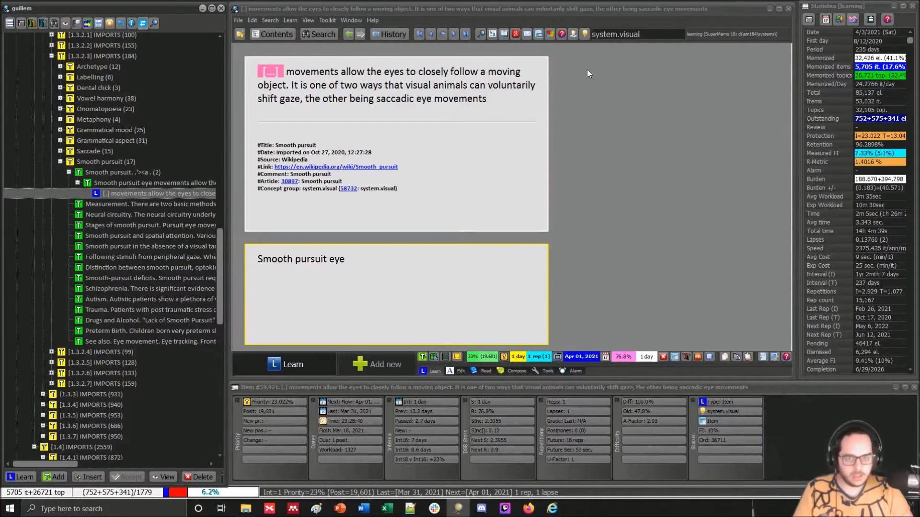
Step: Link the Smooth pursuit cloze item to the illusions.optical concept from the concept registry
left_click(582, 34)
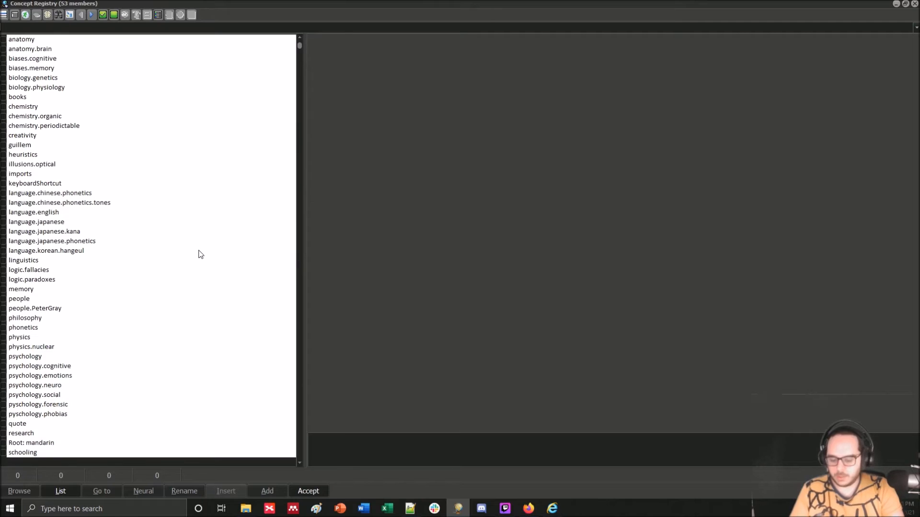
type("o")
key("BackSpace")
type("ill")
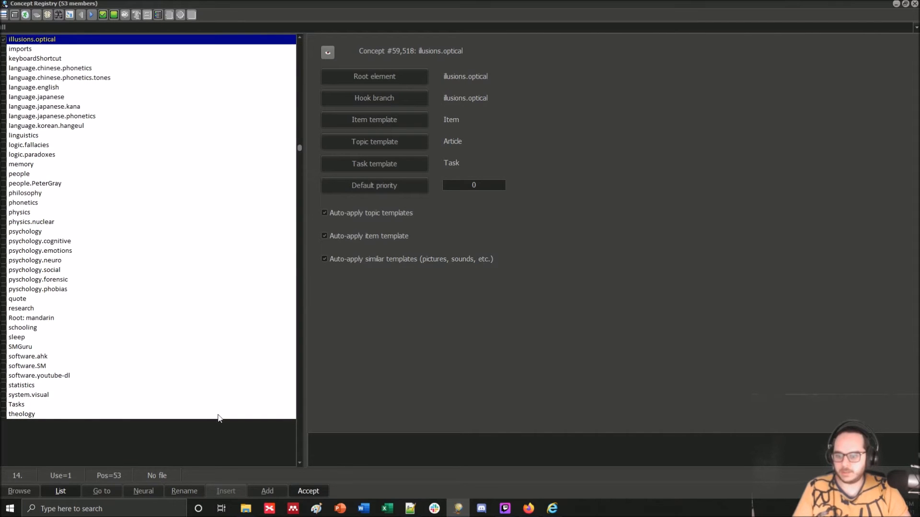
left_click(307, 492)
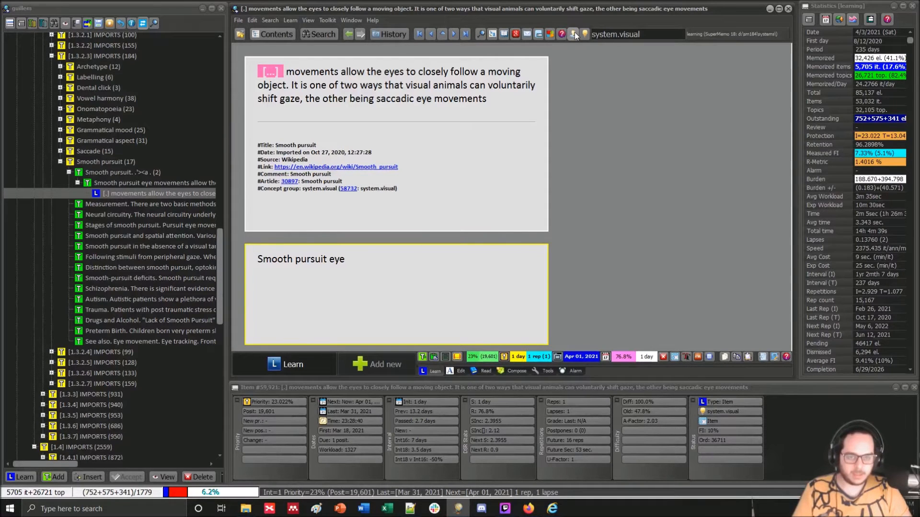
Step: Look up the cloze item in the link registry, go to its linked illusions.optical concept, and close the registry
left_click_drag(218, 294, 214, 470)
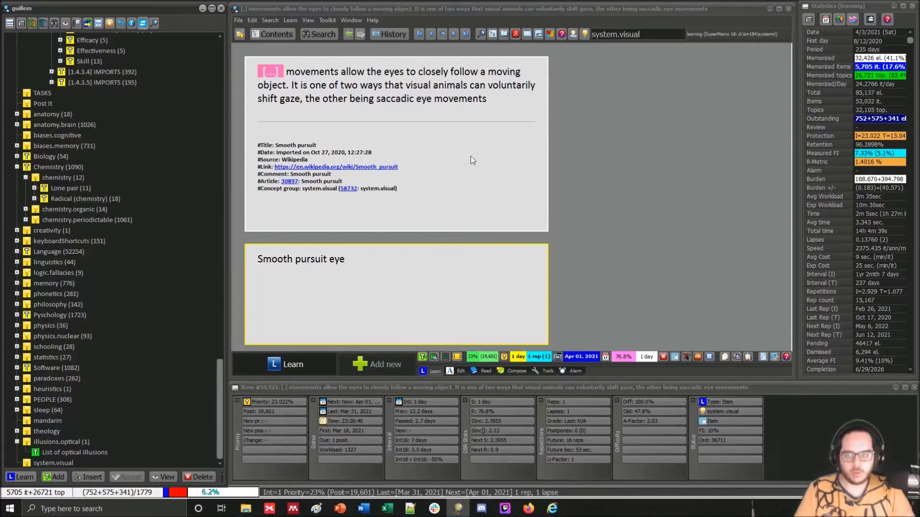
left_click(270, 21)
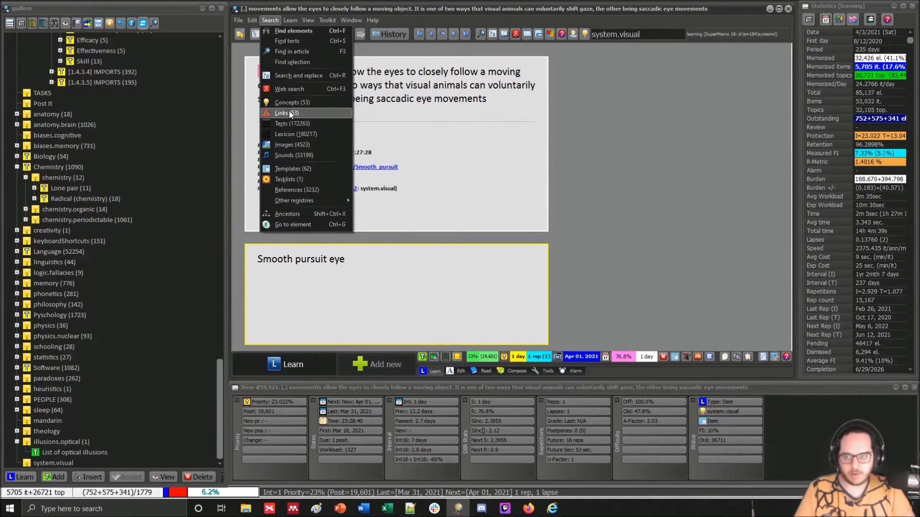
left_click(290, 114)
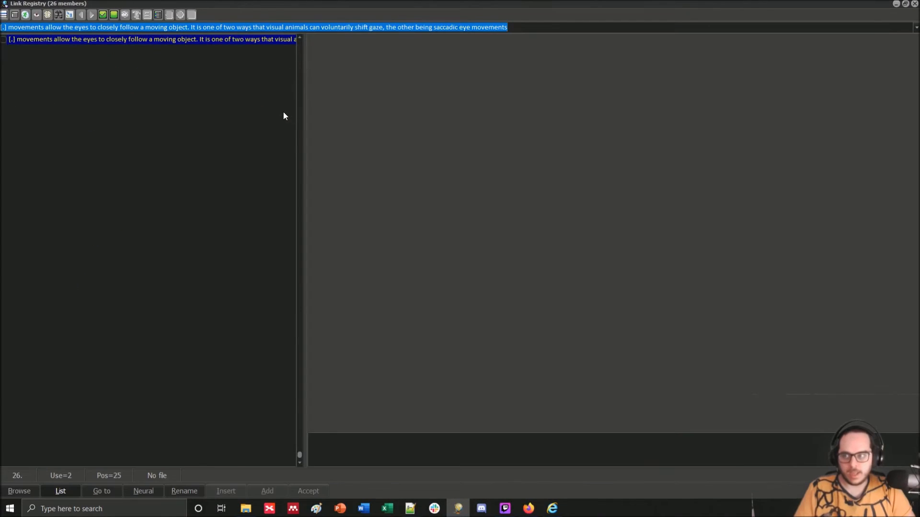
left_click(41, 42)
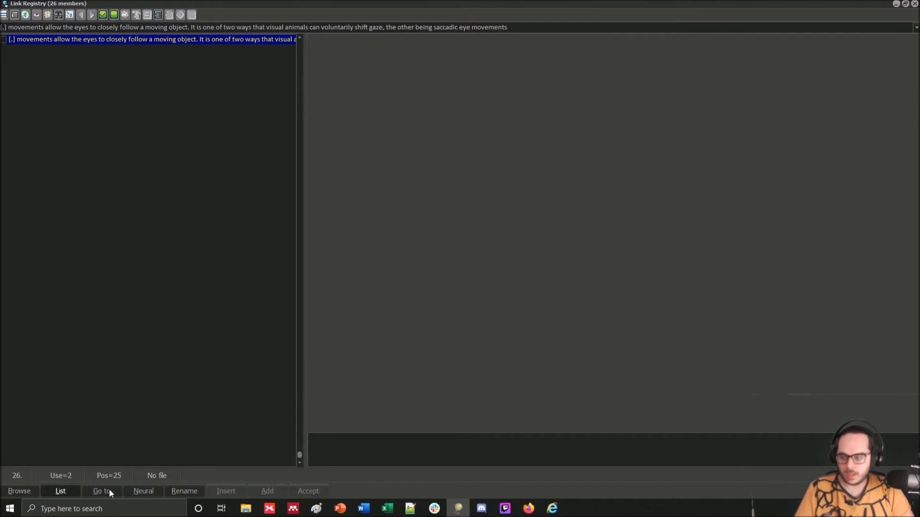
left_click(61, 496)
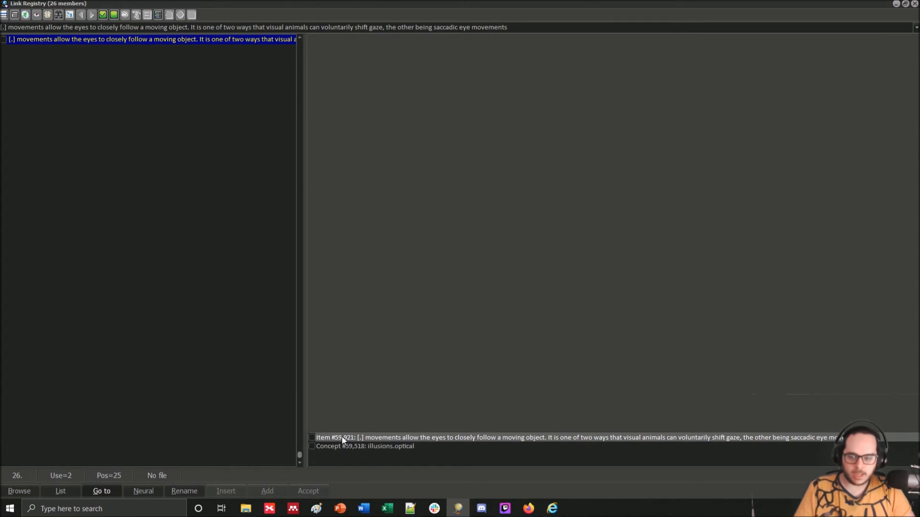
left_click(364, 448)
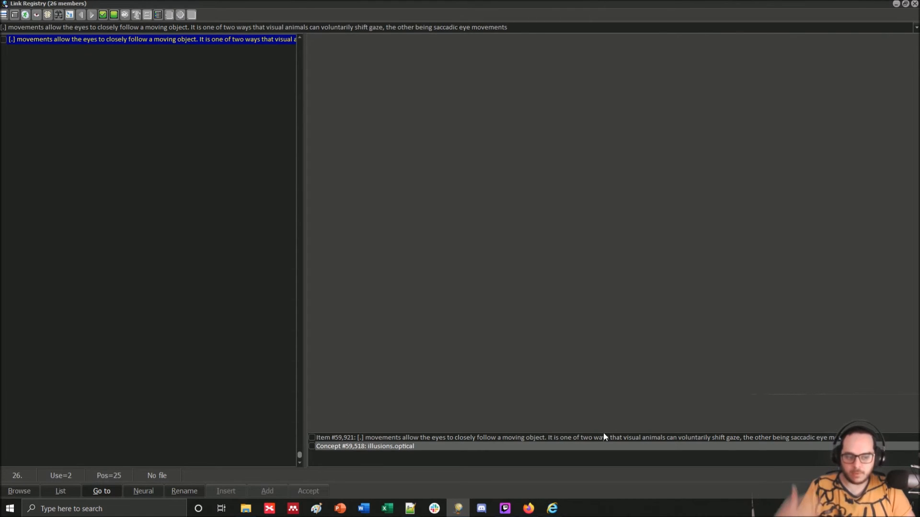
left_click(914, 4)
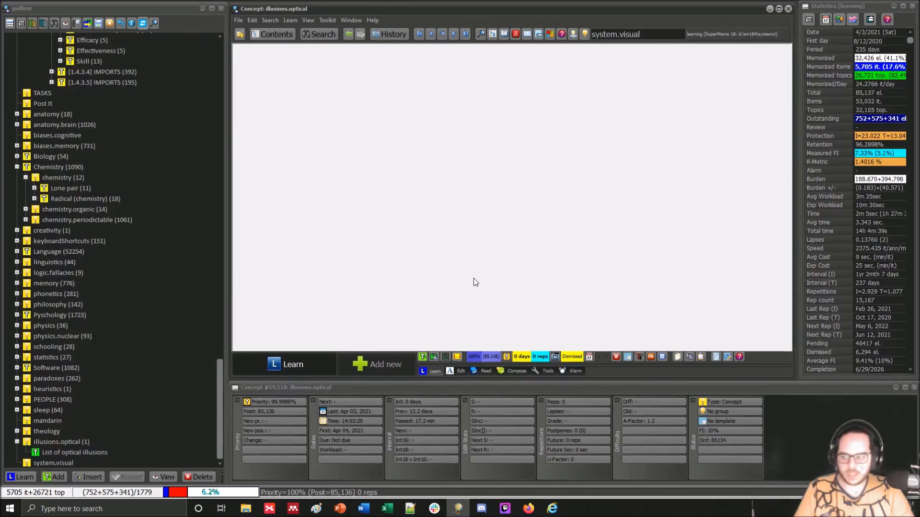
Step: Open the List of optical illusions topic in the illusions.optical branch and look through its whole table of illusions
left_click(79, 450)
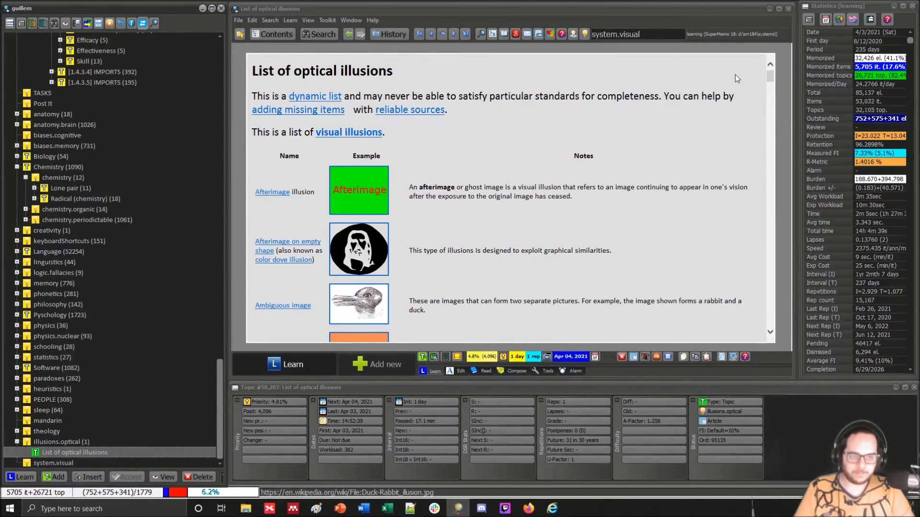
left_click(736, 75)
scroll(554, 156, "down", 7)
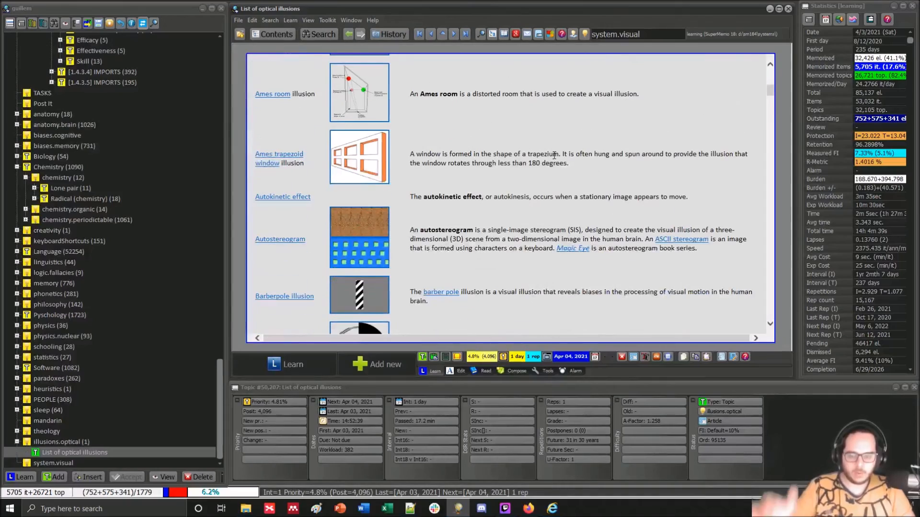
scroll(554, 155, "down", 5)
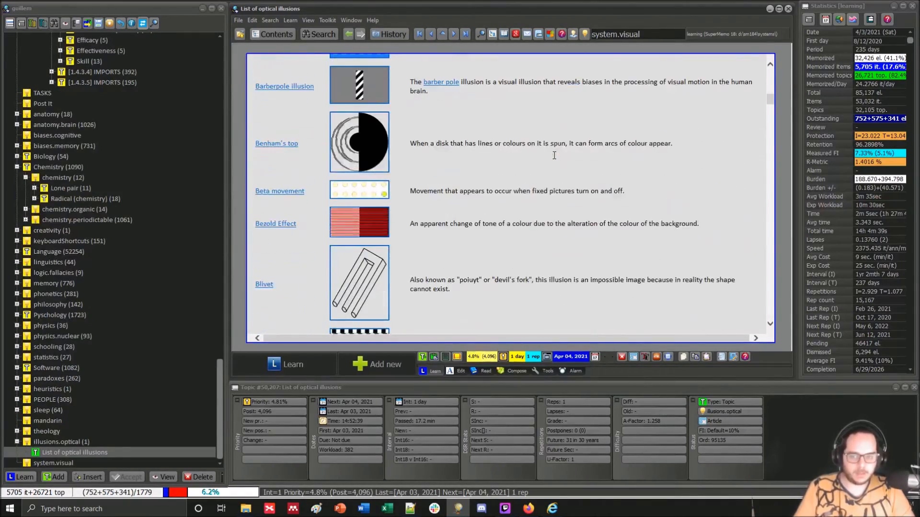
scroll(555, 156, "down", 10)
scroll(554, 156, "down", 15)
scroll(554, 155, "down", 15)
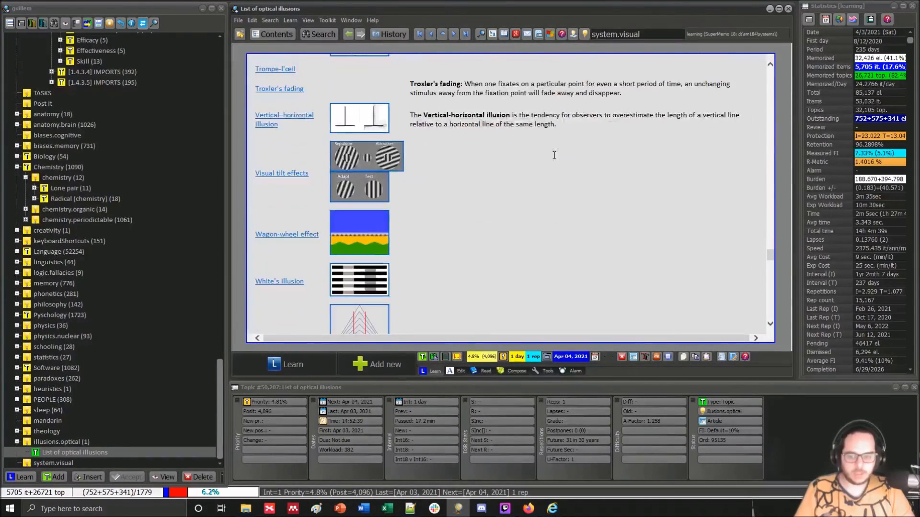
scroll(554, 155, "down", 12)
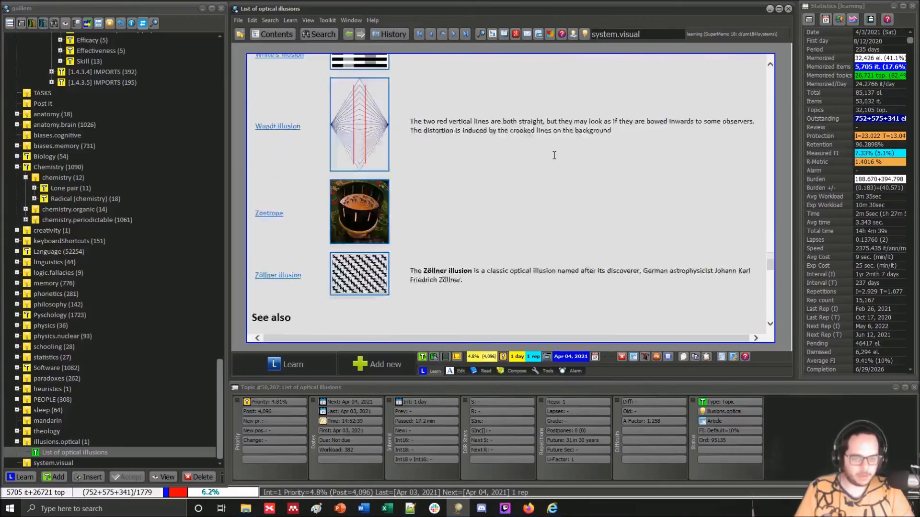
scroll(554, 155, "up", 8)
scroll(554, 156, "up", 10)
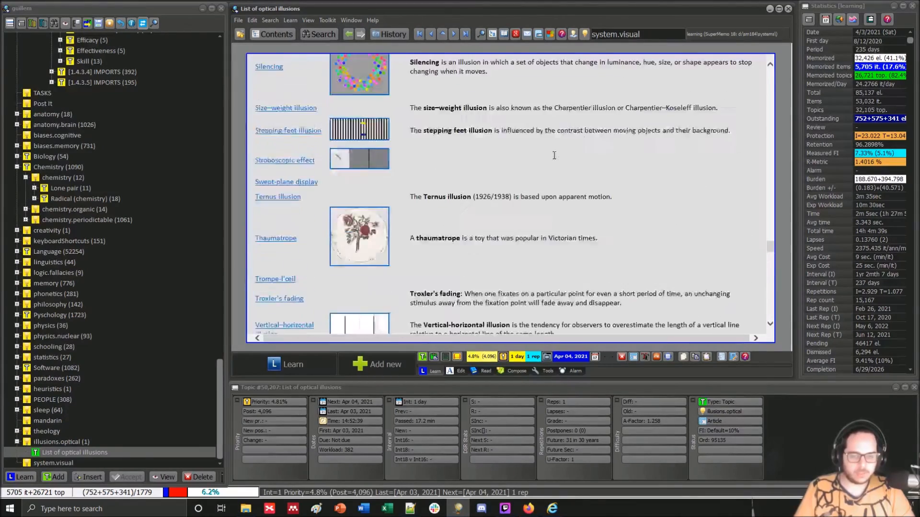
scroll(554, 155, "up", 10)
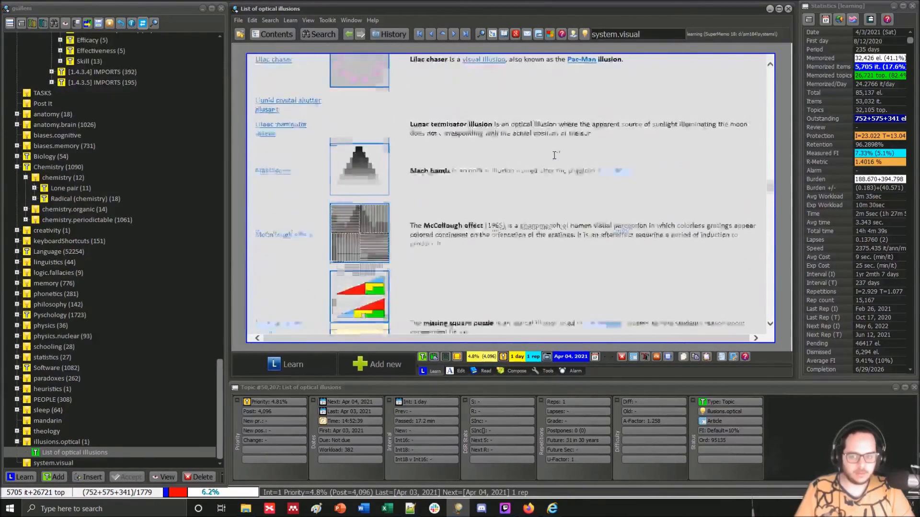
scroll(554, 155, "up", 10)
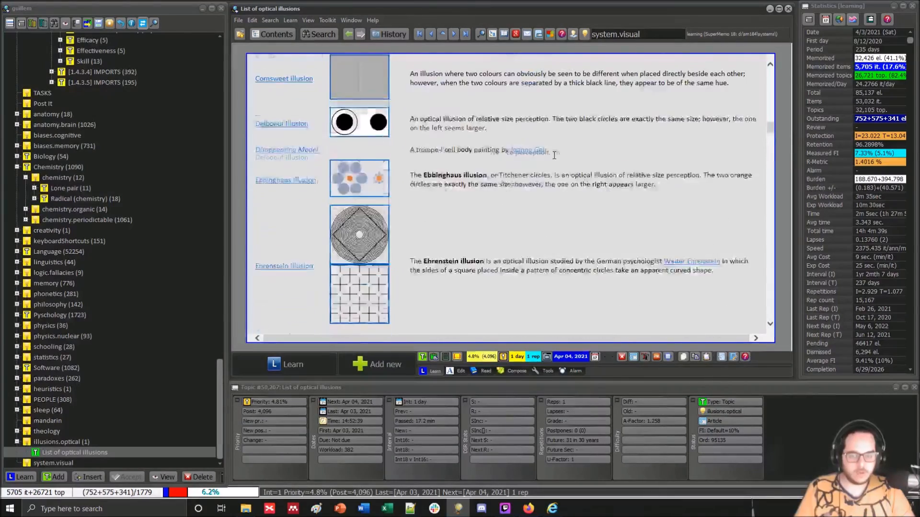
scroll(555, 155, "up", 8)
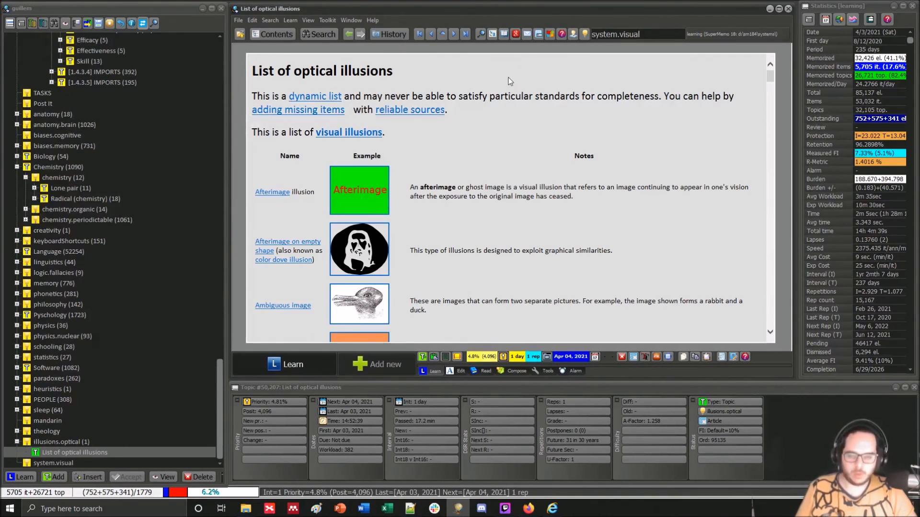
left_click(327, 22)
left_click(315, 21)
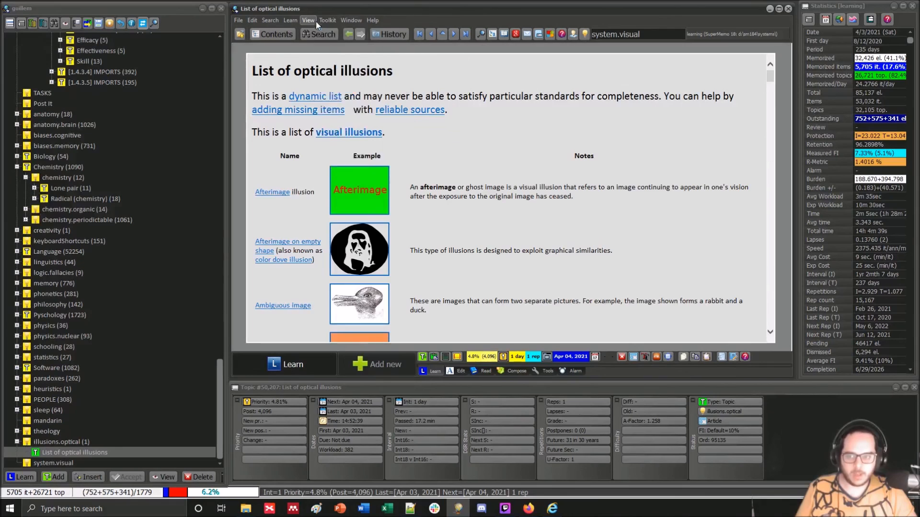